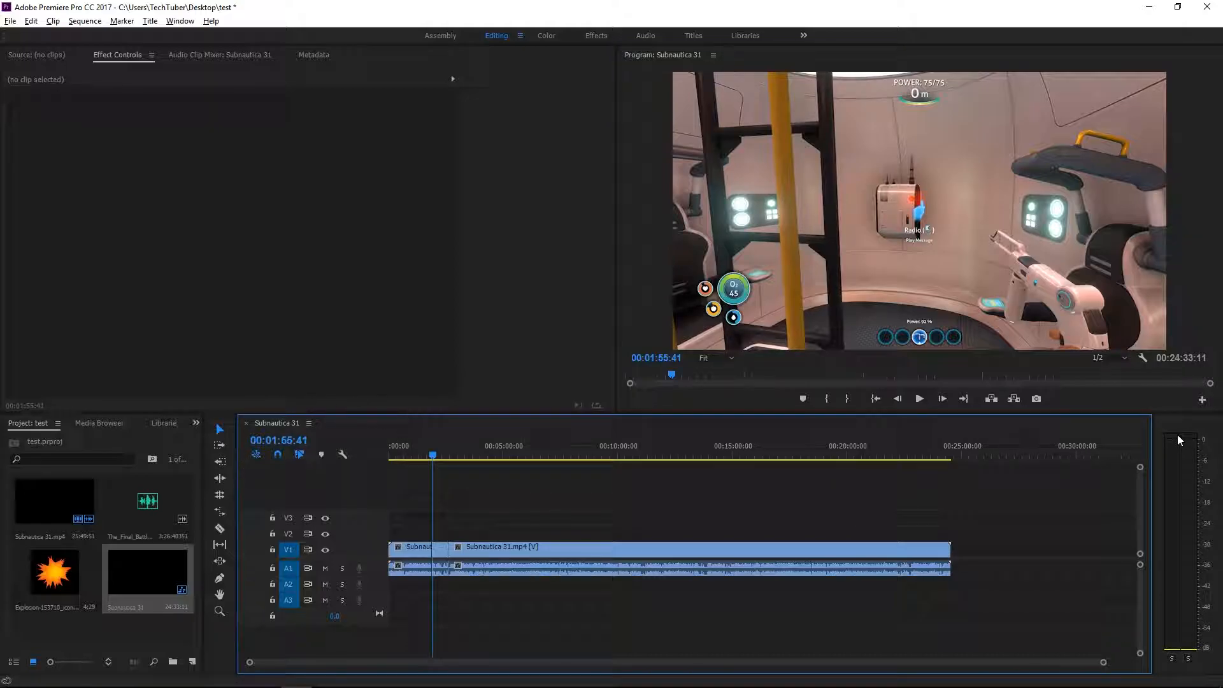
# Look over the list of available workspaces and view the Effects workspace before returning to Editing.
pyautogui.click(411, 223)
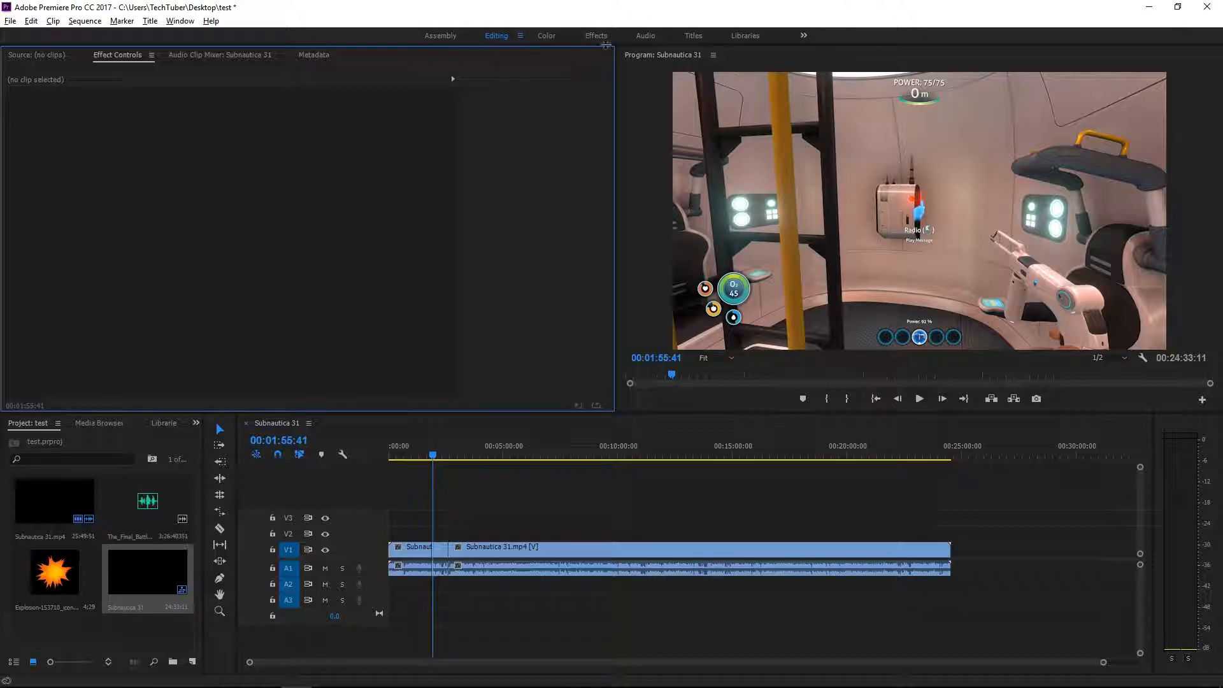
pyautogui.click(804, 36)
pyautogui.click(811, 34)
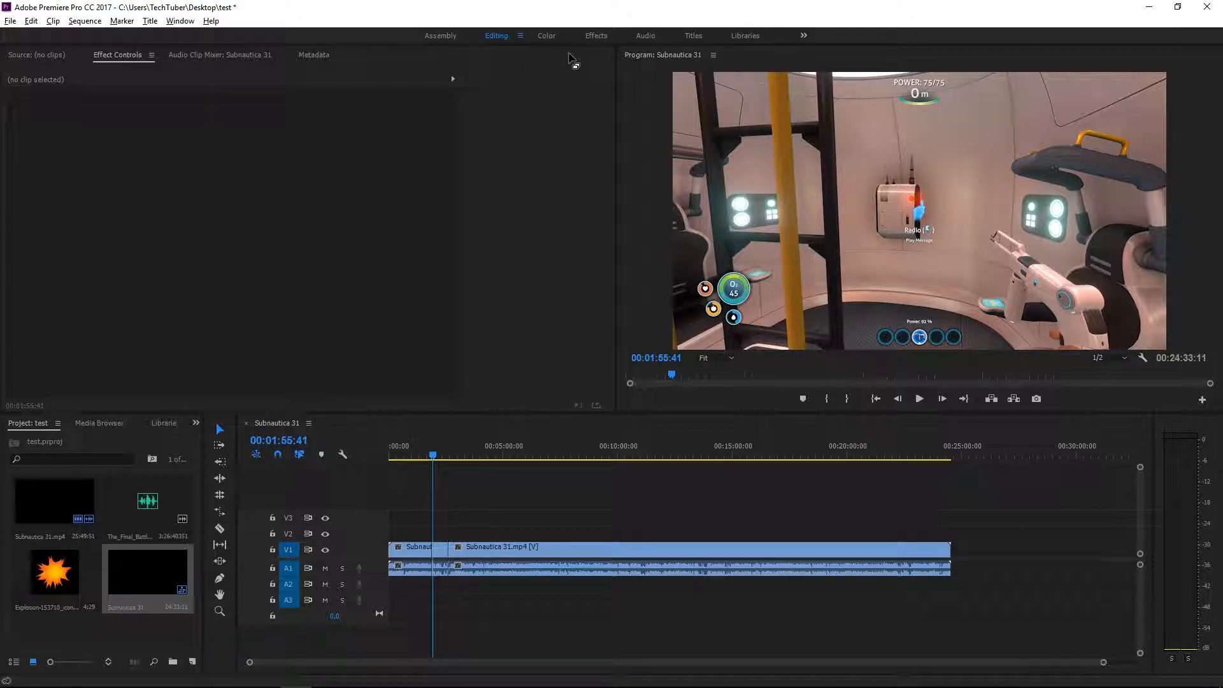
pyautogui.click(177, 25)
pyautogui.moveTo(213, 39)
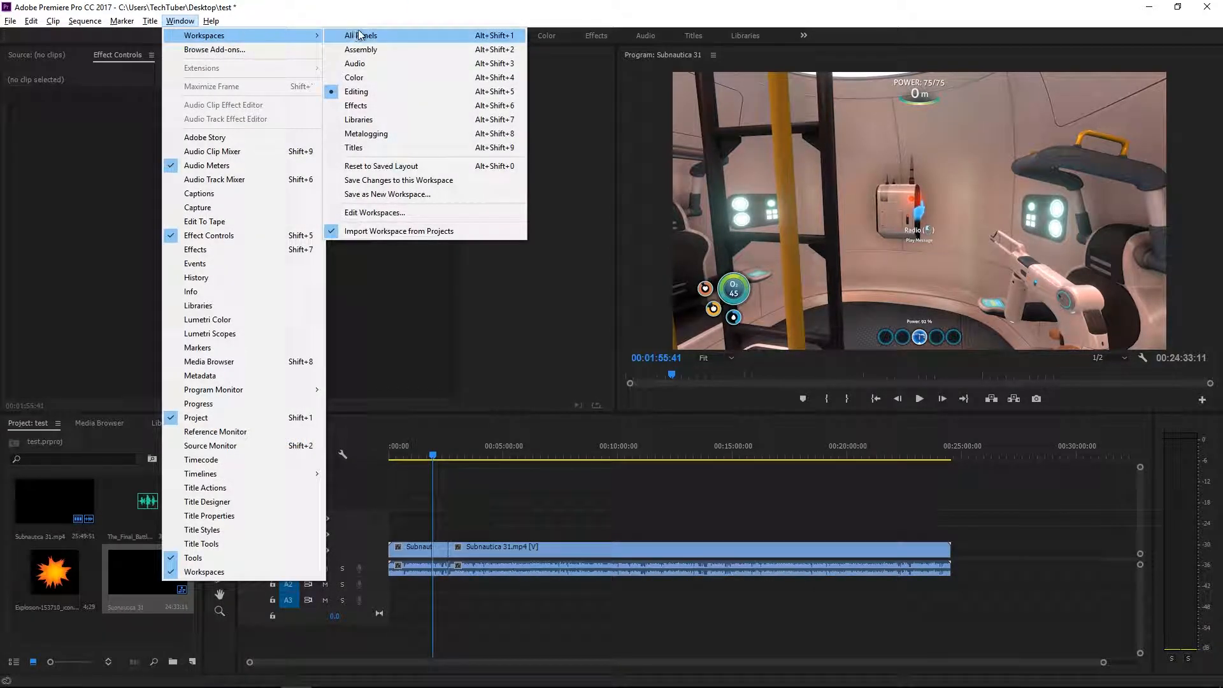
pyautogui.click(592, 37)
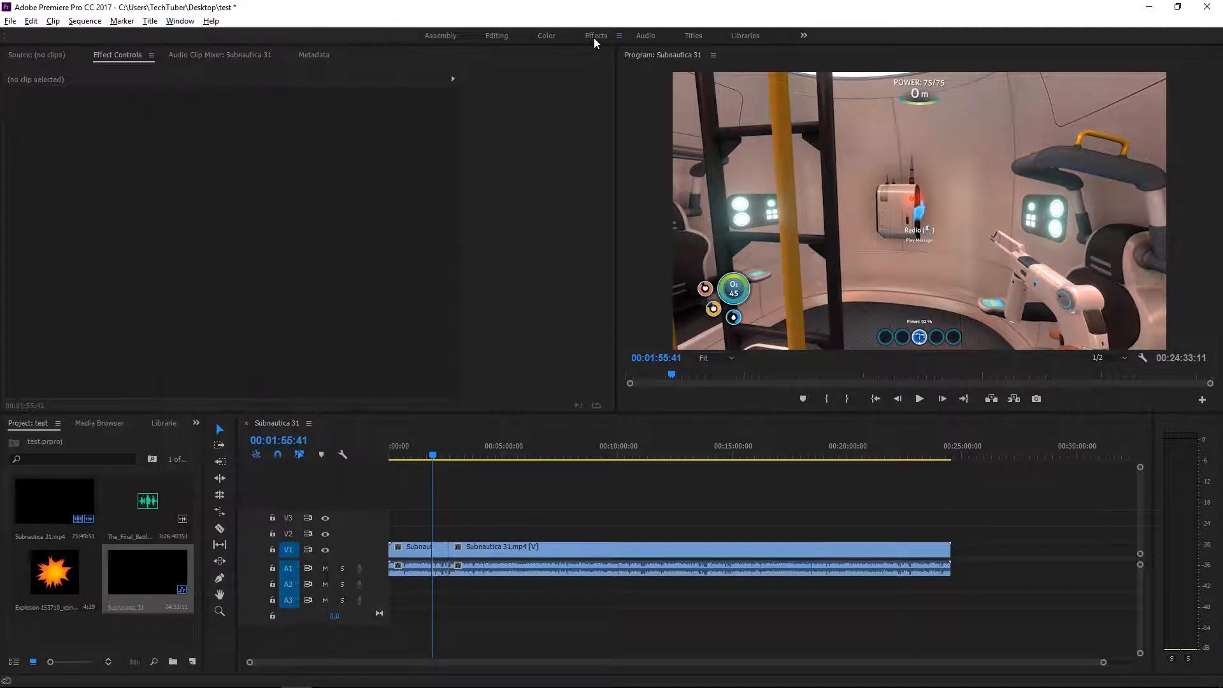
pyautogui.click(498, 36)
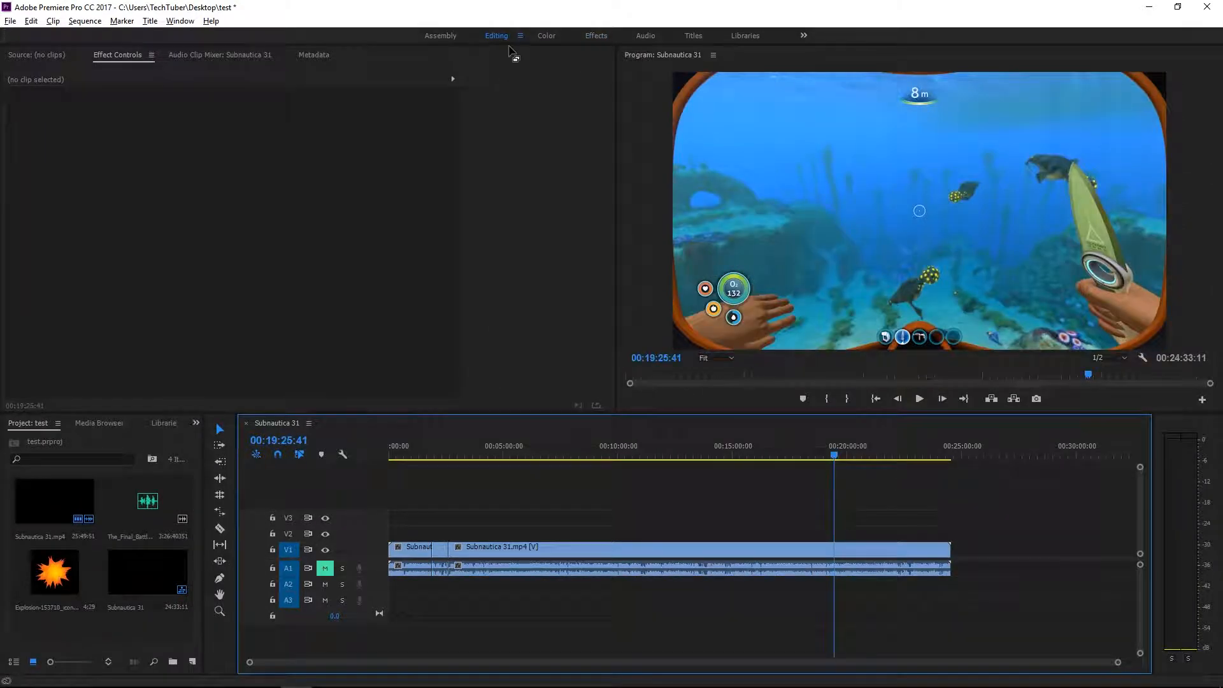
# Move the playhead to 00:23:20:49, near the end of the Subnautica 31 sequence.
pyautogui.moveTo(834, 456); pyautogui.dragTo(986, 456)
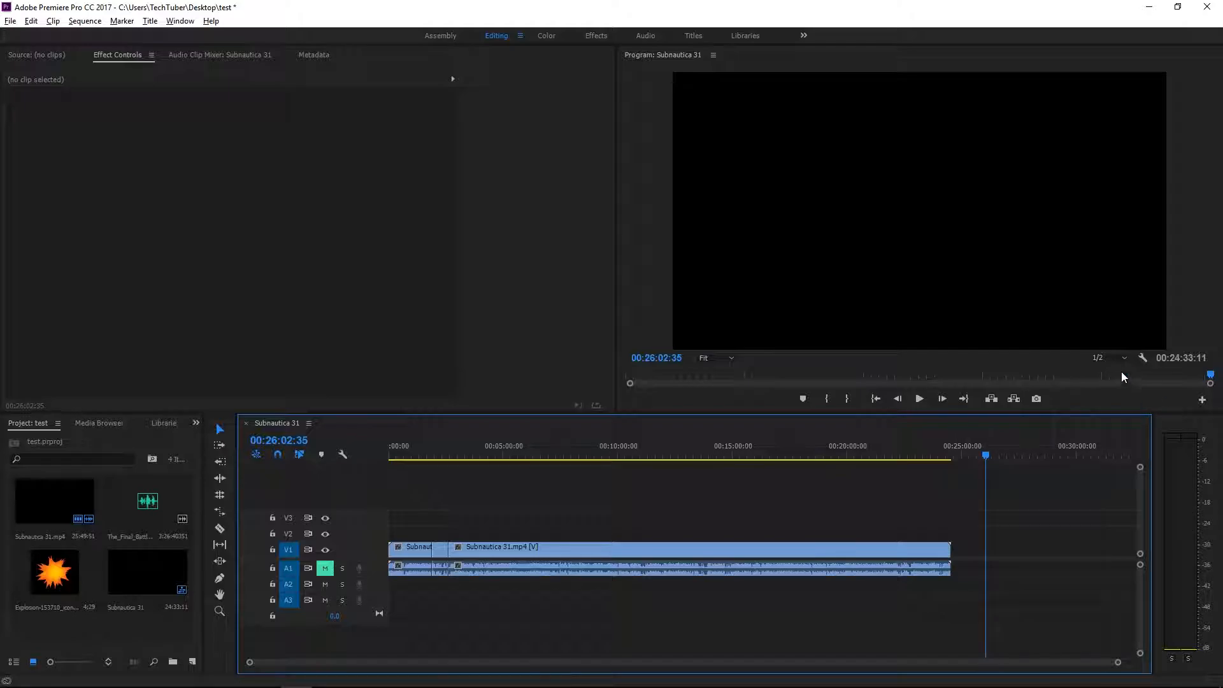
pyautogui.click(978, 455)
pyautogui.moveTo(978, 454); pyautogui.dragTo(924, 456)
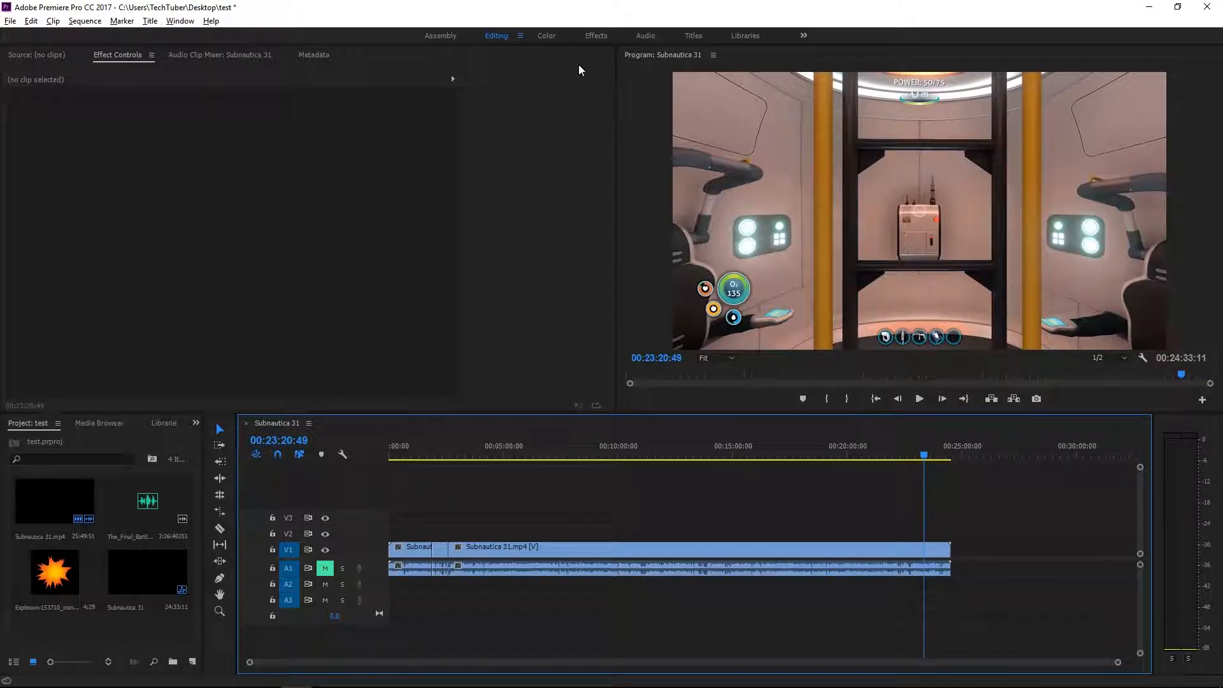
# In the Color workspace, give the long Subnautica 31.mp4 clip a pink shadow tint and a light-blue highlight tint.
pyautogui.click(546, 37)
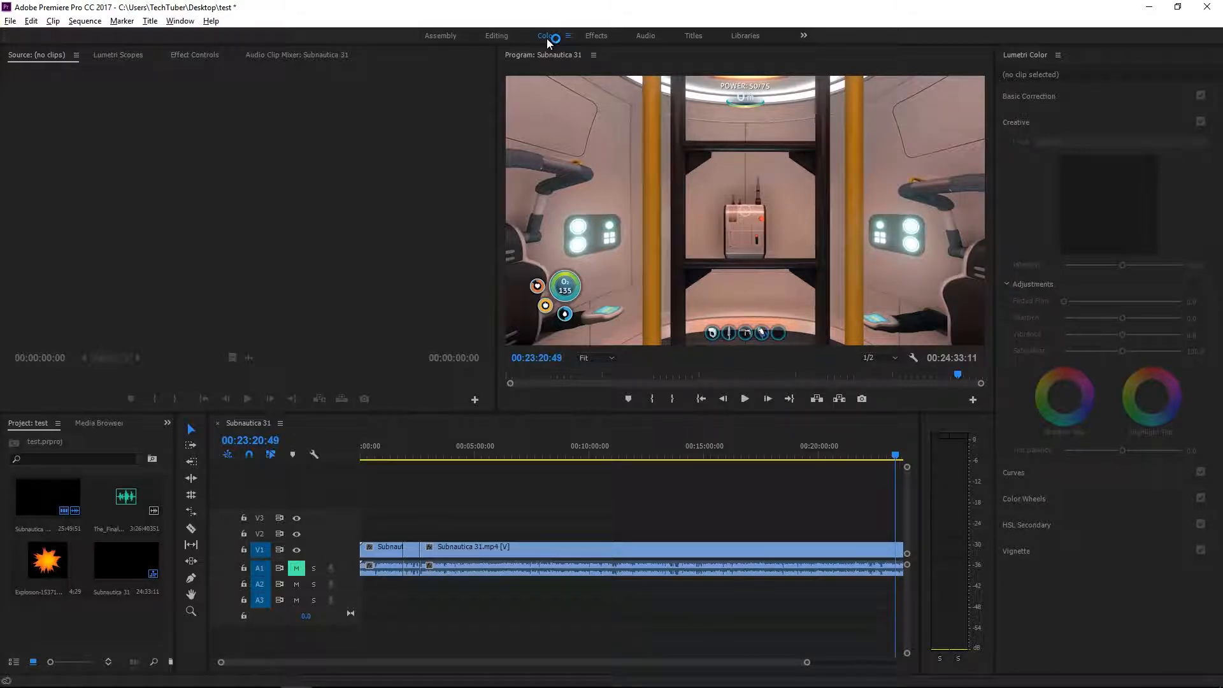
pyautogui.click(880, 548)
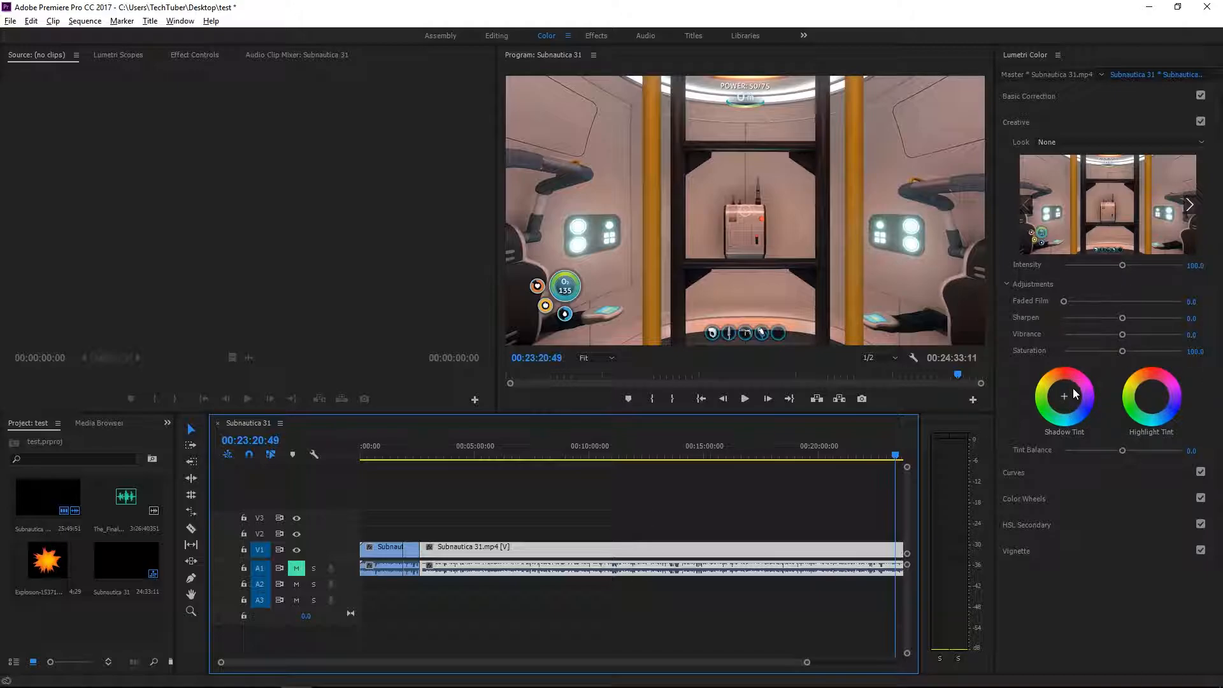
pyautogui.moveTo(1068, 375); pyautogui.dragTo(1080, 376)
pyautogui.click(1160, 376)
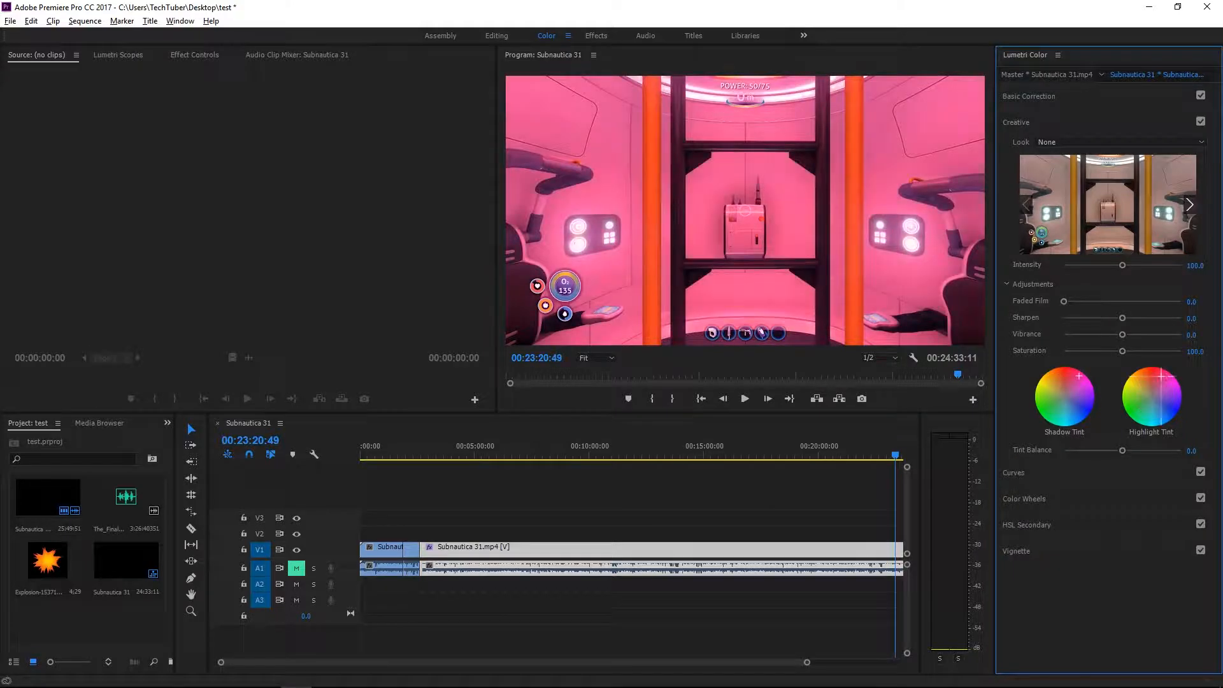
pyautogui.click(1154, 411)
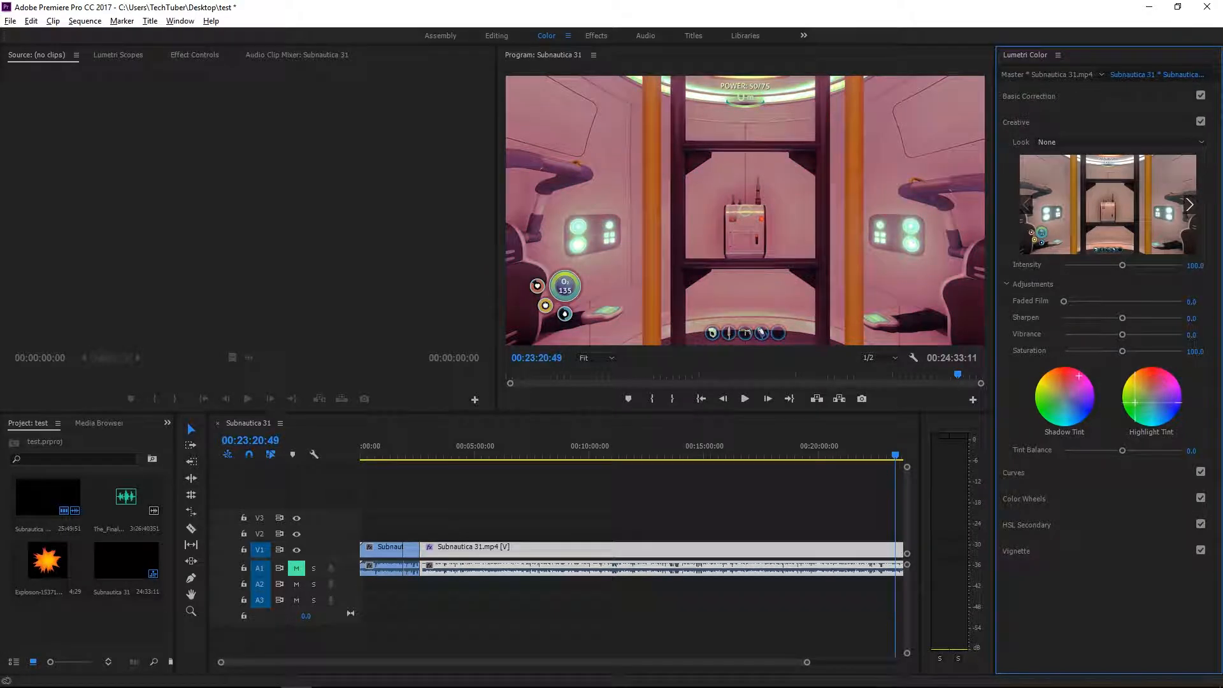
# Set the clip's Tint Balance to 37.0, Sharpen to 45.7, Vibrance to -26.1 and Saturation to 0.0, and bring the shadow tint close to neutral.
pyautogui.moveTo(1122, 451)
pyautogui.mouseDown()
pyautogui.moveTo(1081, 460)
pyautogui.moveTo(1143, 452)
pyautogui.mouseUp()
pyautogui.moveTo(1122, 350); pyautogui.dragTo(1148, 318)
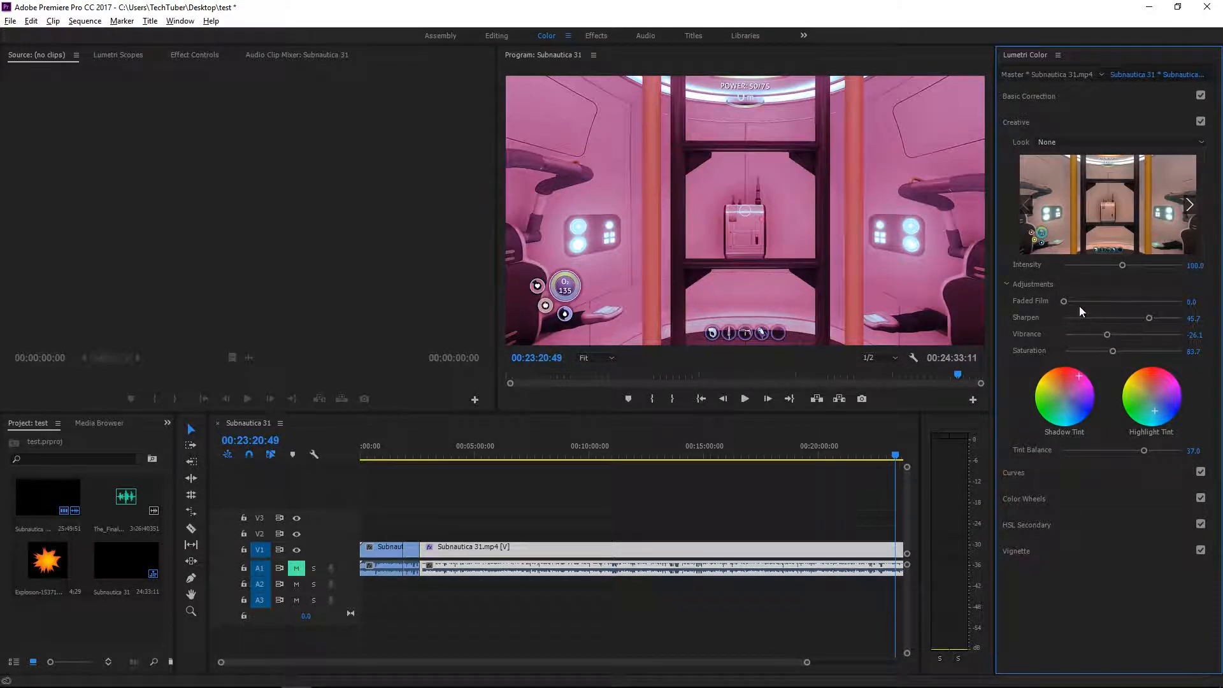
pyautogui.moveTo(1063, 300)
pyautogui.mouseDown()
pyautogui.moveTo(1179, 304)
pyautogui.moveTo(1061, 304)
pyautogui.mouseUp()
pyautogui.moveTo(1101, 350); pyautogui.dragTo(1003, 353)
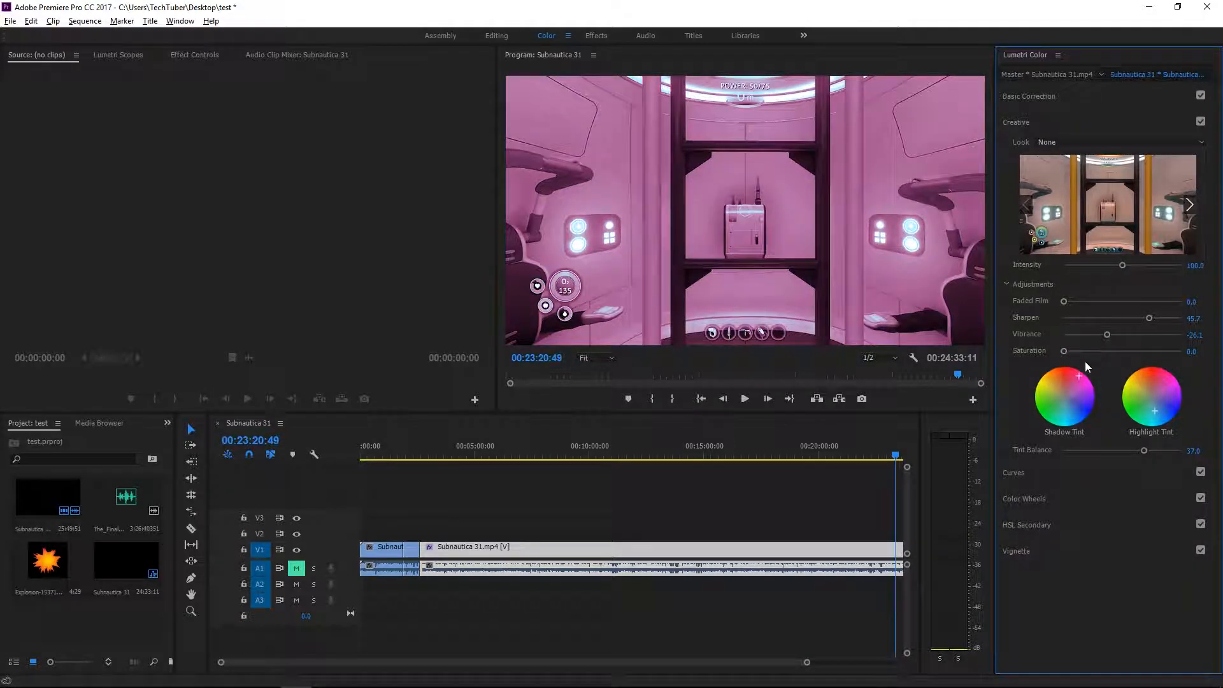
pyautogui.doubleClick(1073, 392)
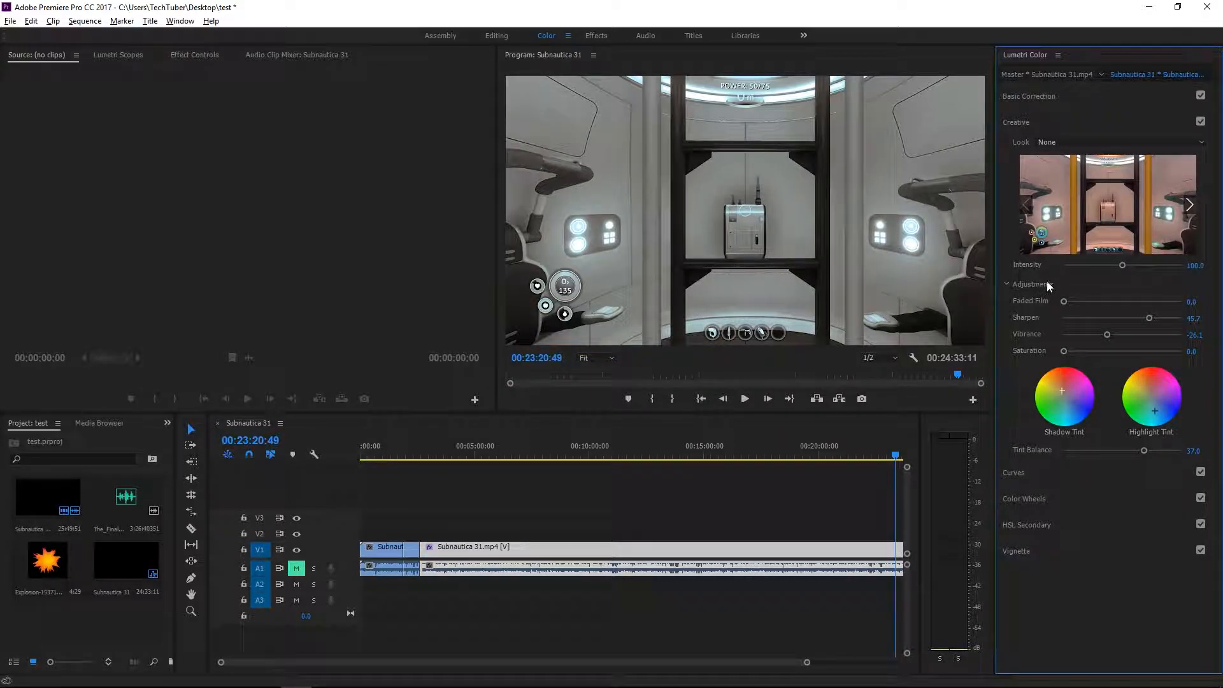
# Switch to the Effects workspace and view the OxygenGaming bin's contents and the custom bin options.
pyautogui.click(601, 36)
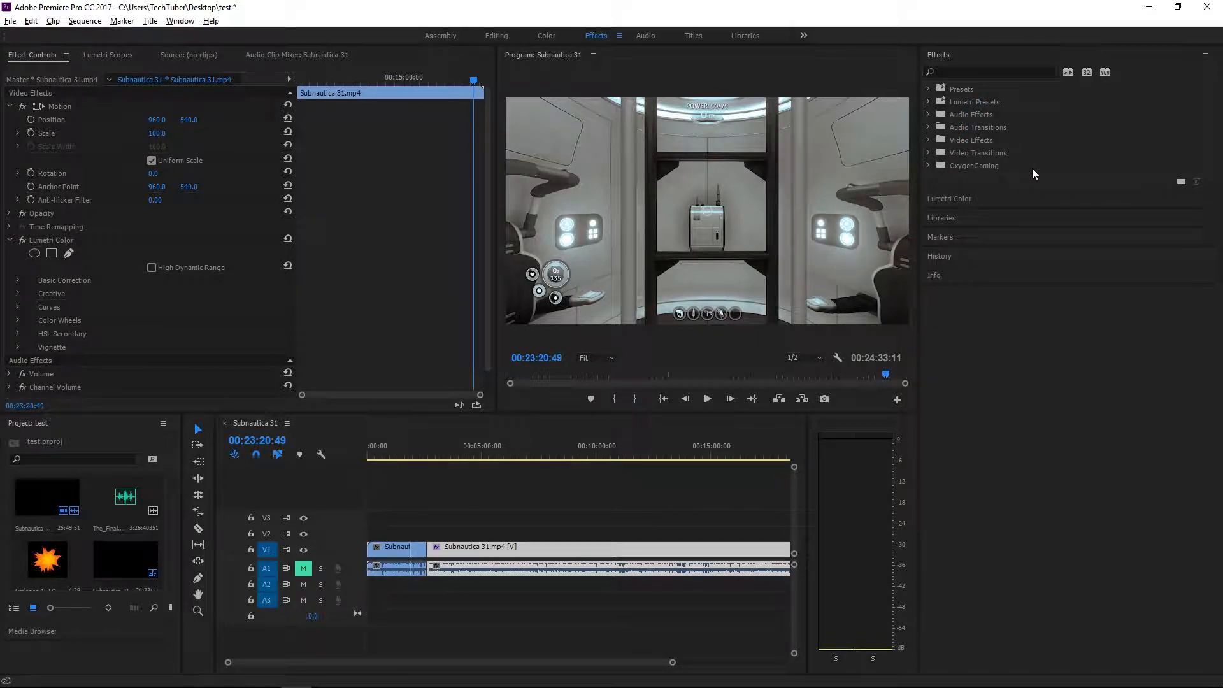
pyautogui.click(927, 166)
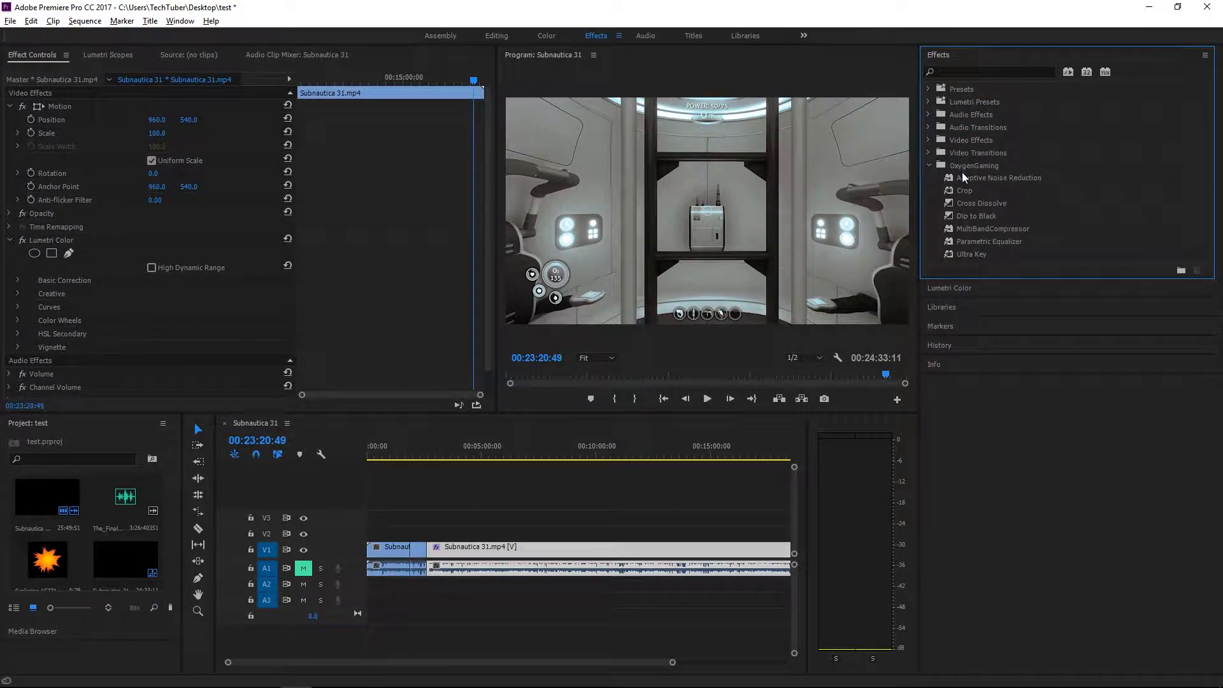
pyautogui.click(928, 166)
pyautogui.rightClick(1013, 170)
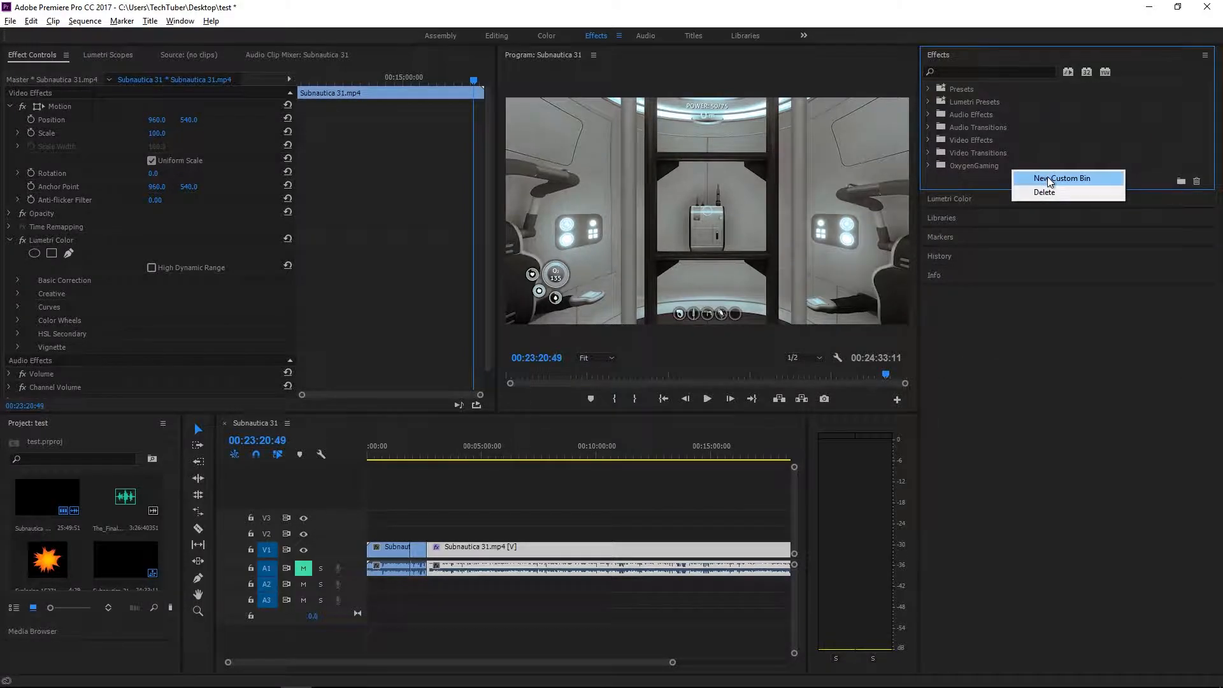
pyautogui.click(975, 168)
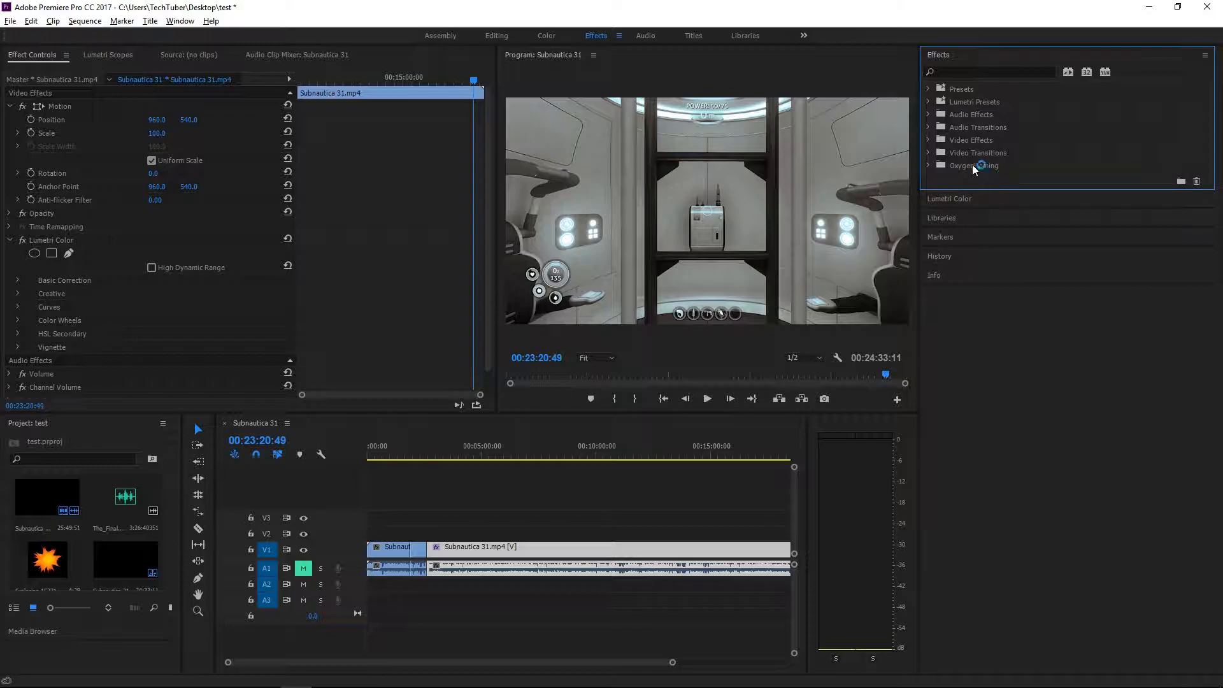
# Browse the Crossfade audio transitions and the audio effects, and view the OxygenGaming bin again.
pyautogui.click(928, 127)
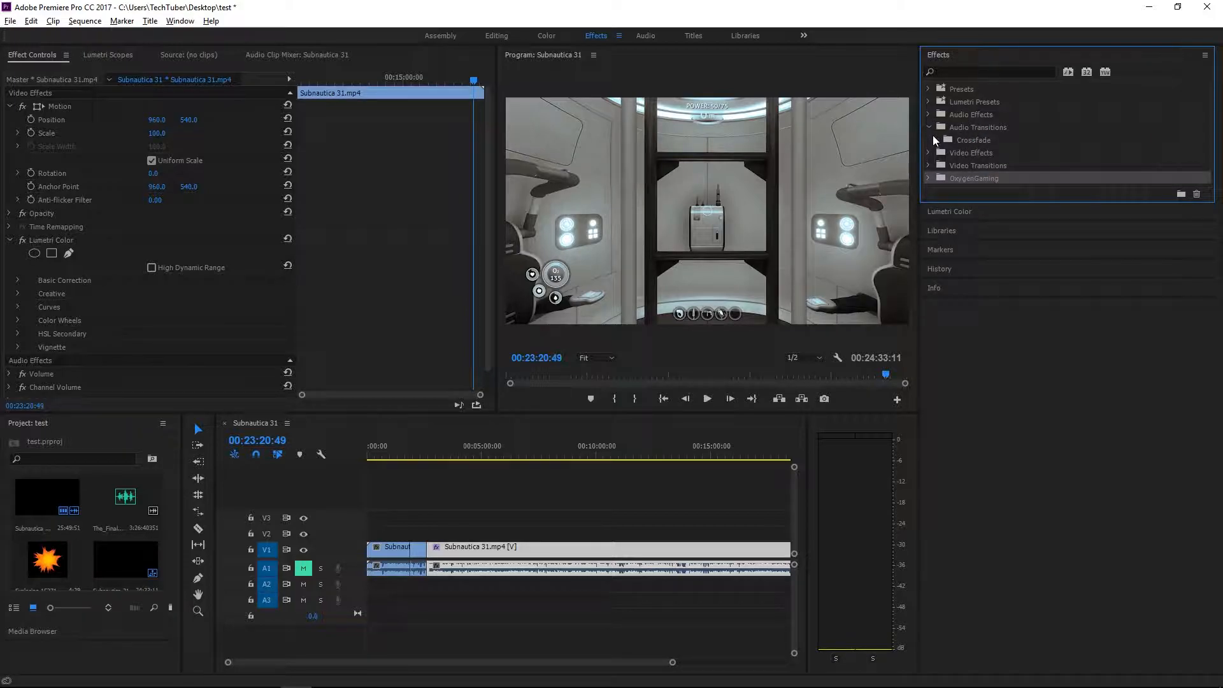
pyautogui.click(935, 140)
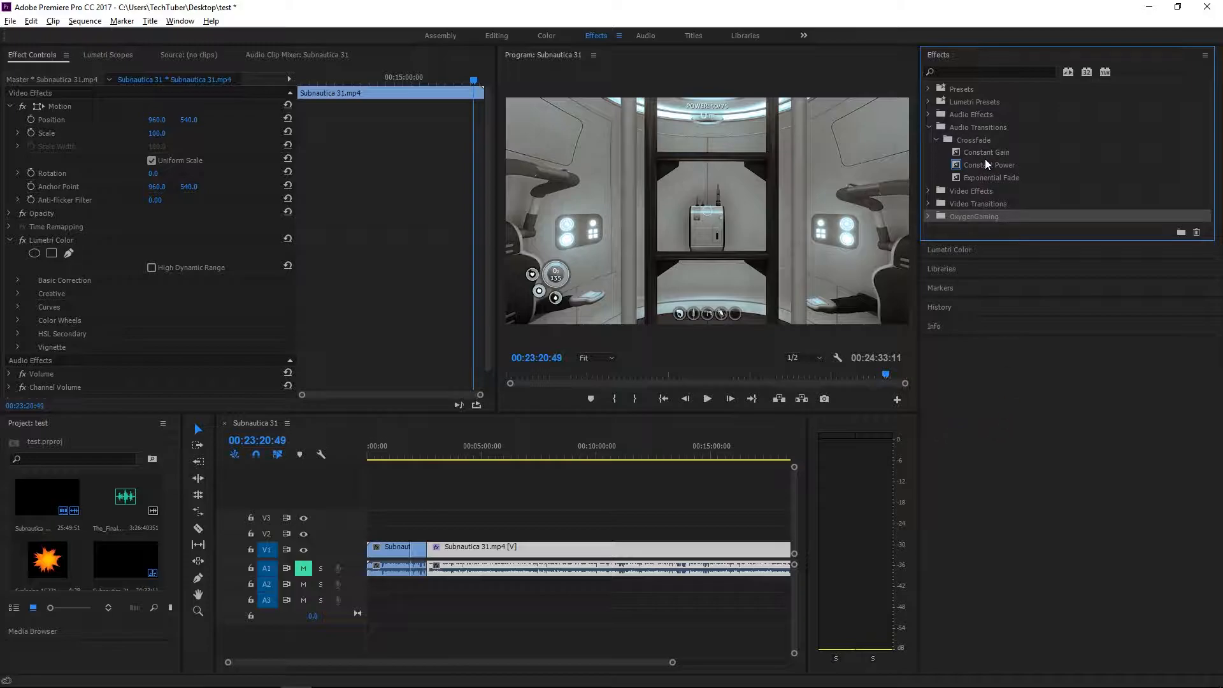
pyautogui.click(929, 126)
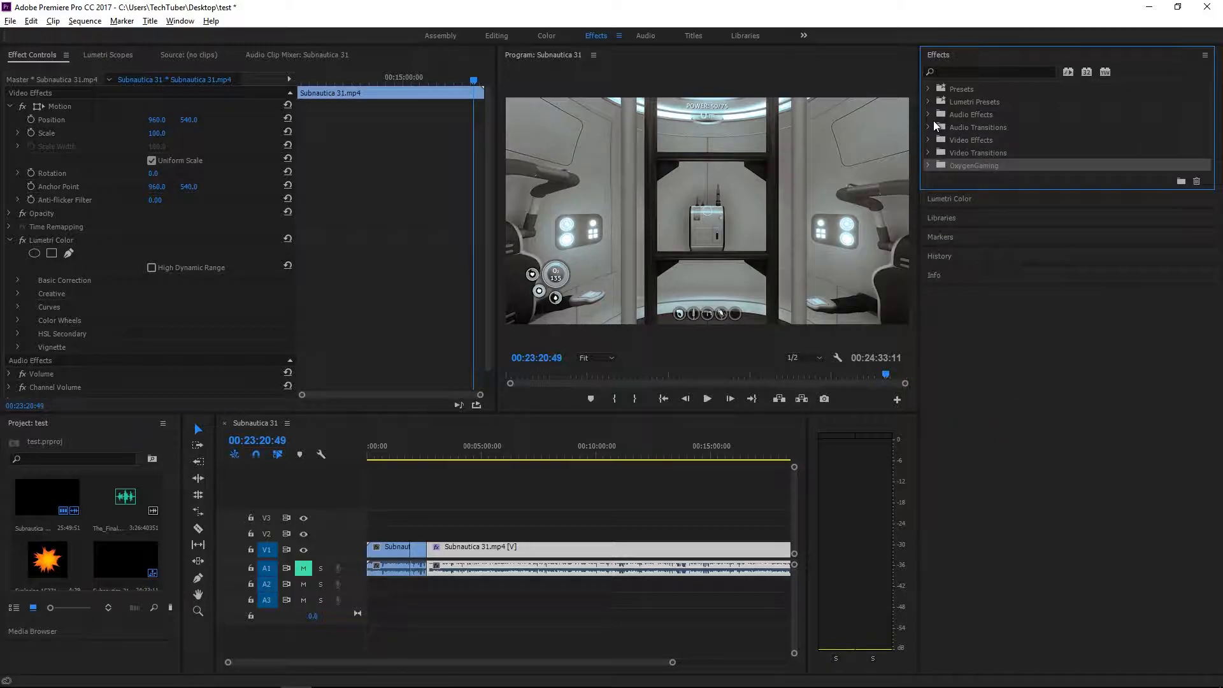
pyautogui.click(934, 114)
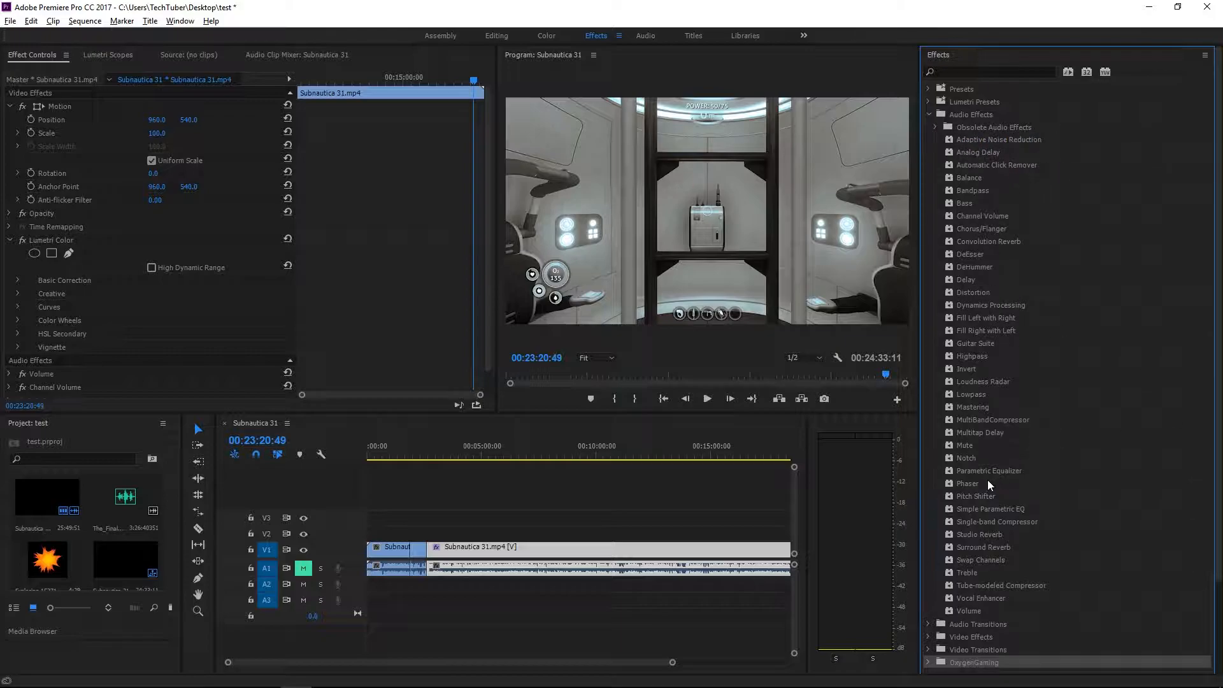
pyautogui.scroll(-2, 987, 480)
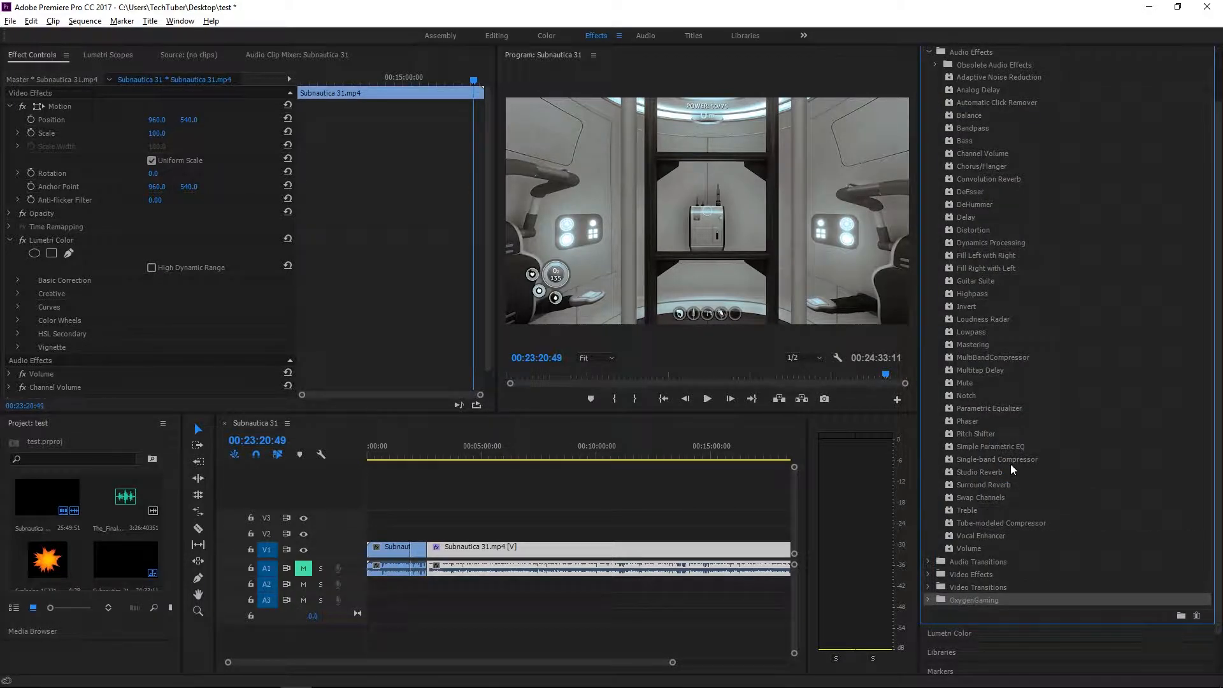
pyautogui.scroll(2, 1010, 463)
pyautogui.click(928, 114)
pyautogui.click(927, 165)
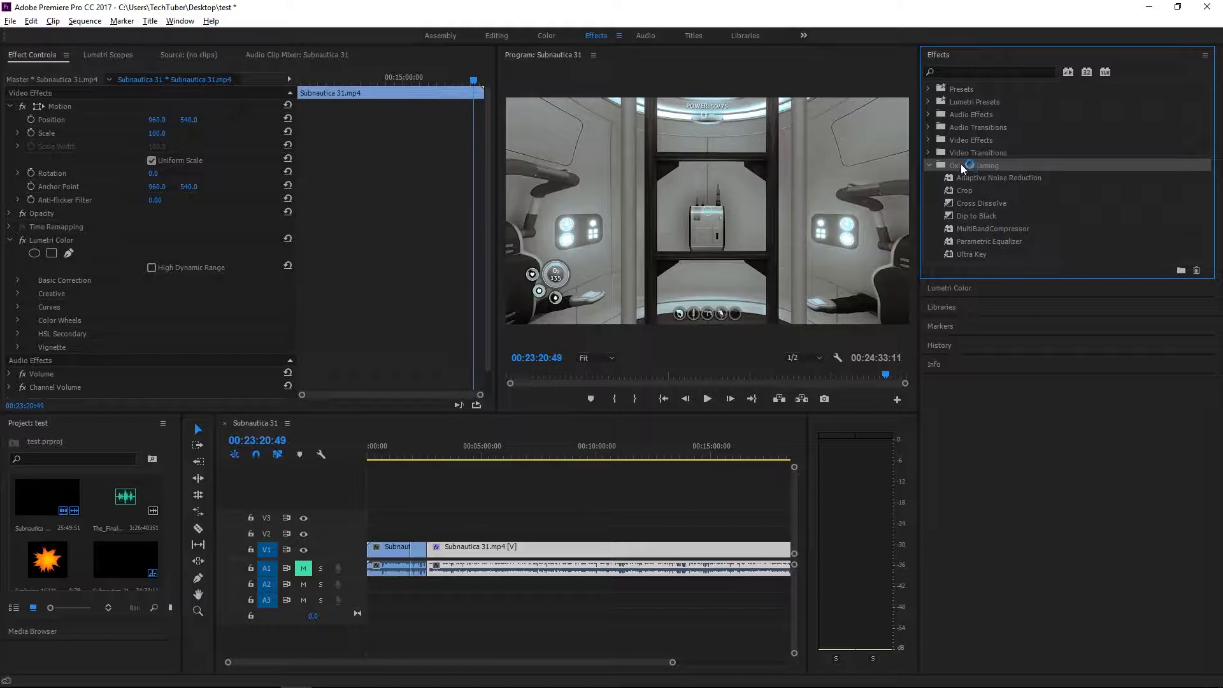
pyautogui.click(928, 165)
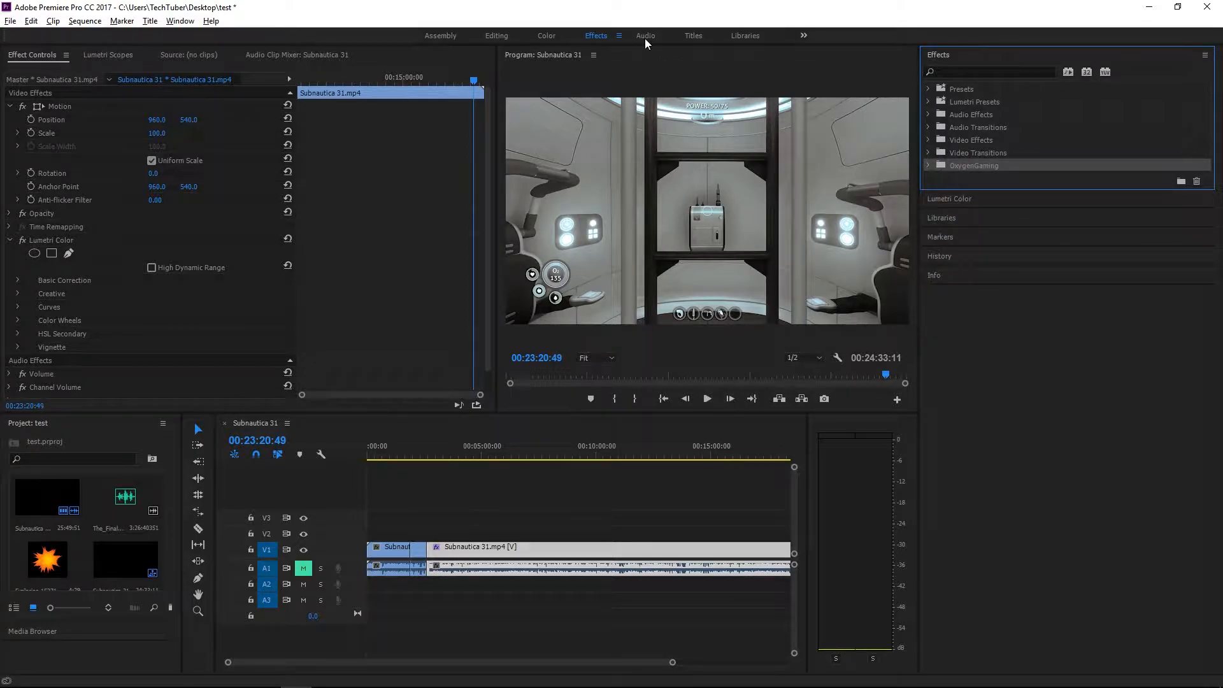
# In the Audio workspace, move the playhead to 00:22:44:07 and lower the Audio 1 clip volume to -0.3 dB.
pyautogui.click(645, 35)
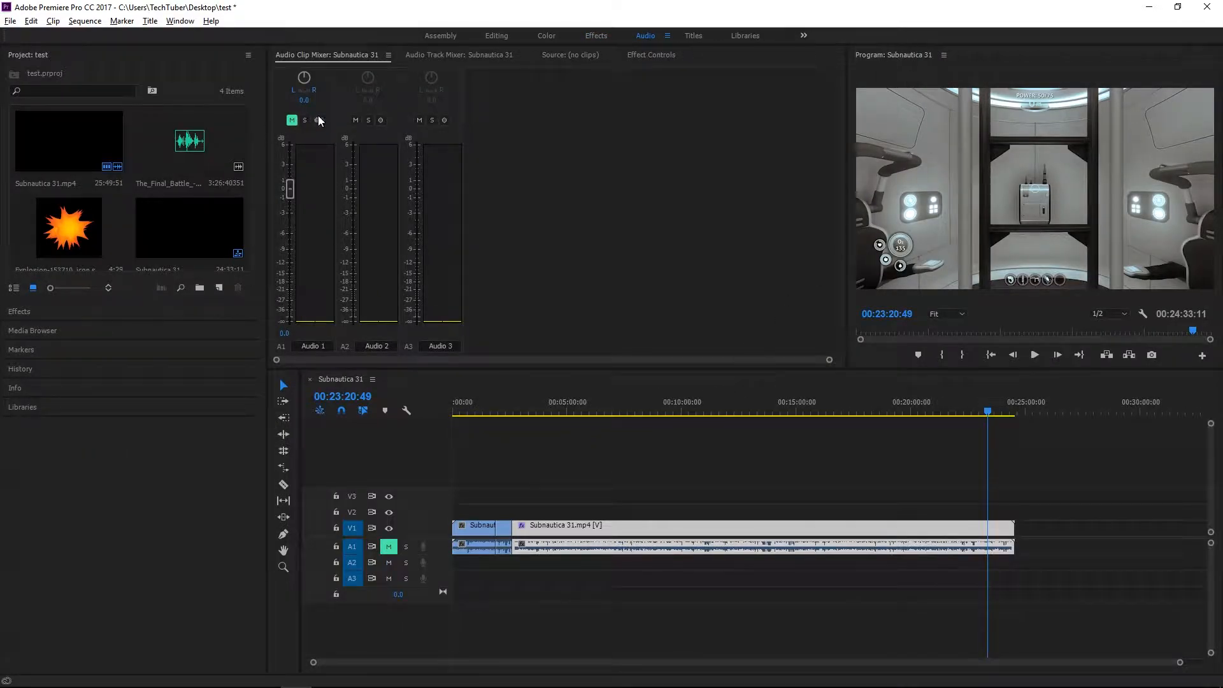
pyautogui.moveTo(989, 412); pyautogui.dragTo(973, 411)
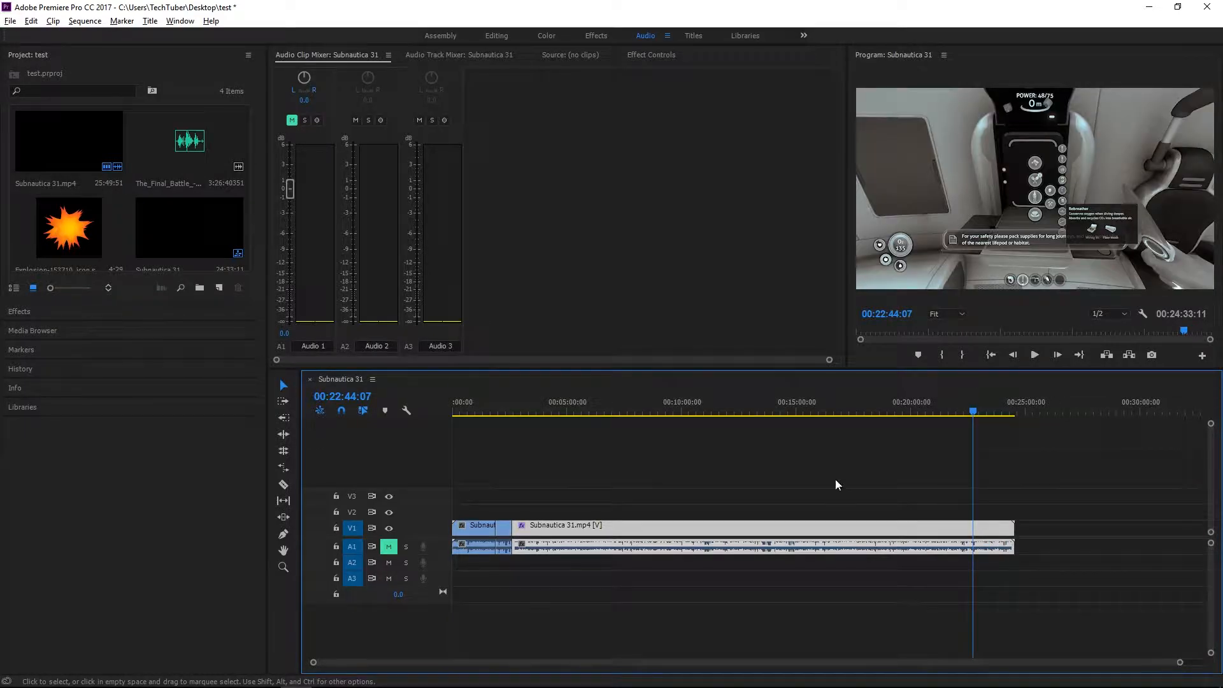
pyautogui.moveTo(290, 191)
pyautogui.mouseDown()
pyautogui.moveTo(289, 204)
pyautogui.moveTo(289, 192)
pyautogui.mouseUp()
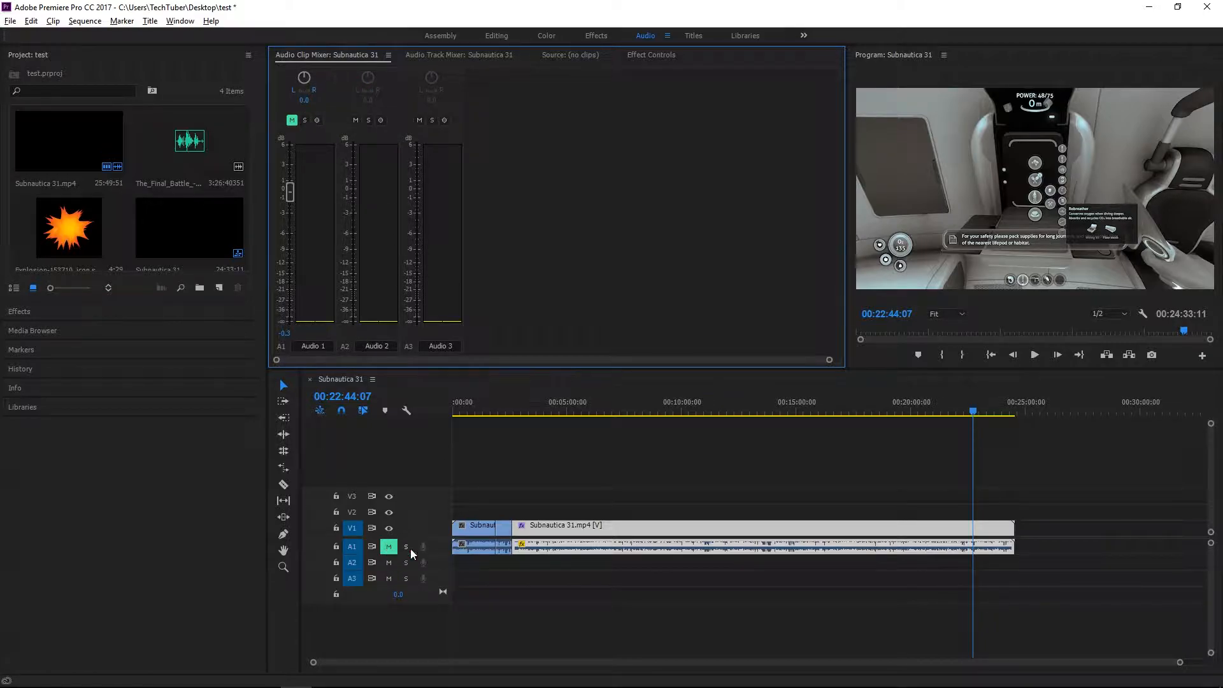
# View the audio clip's available commands, deselect the clip and move the playhead to 00:02:06:44.
pyautogui.rightClick(568, 548)
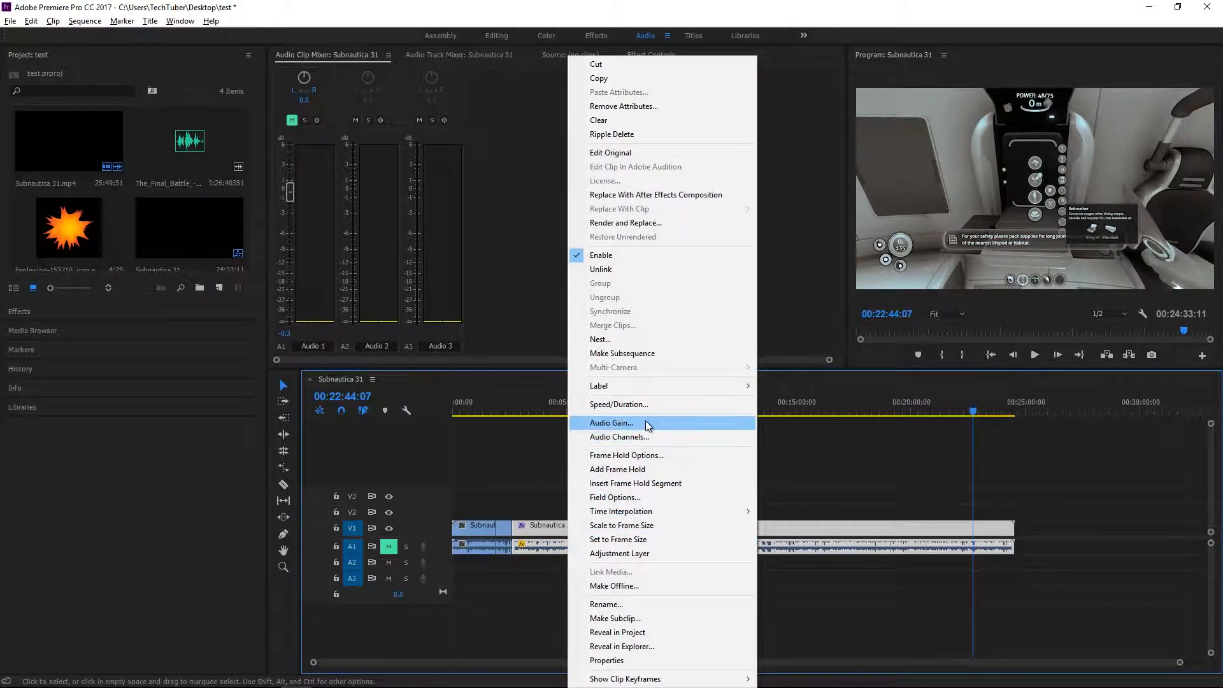
pyautogui.click(836, 451)
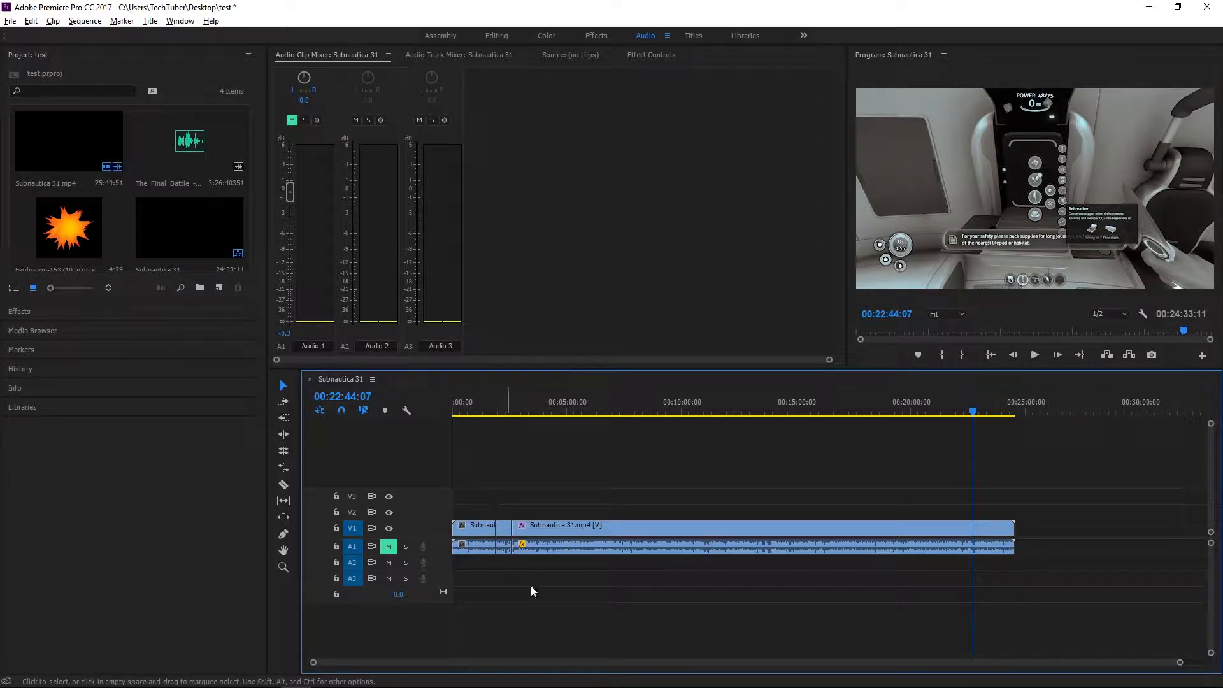
pyautogui.click(534, 451)
pyautogui.click(474, 443)
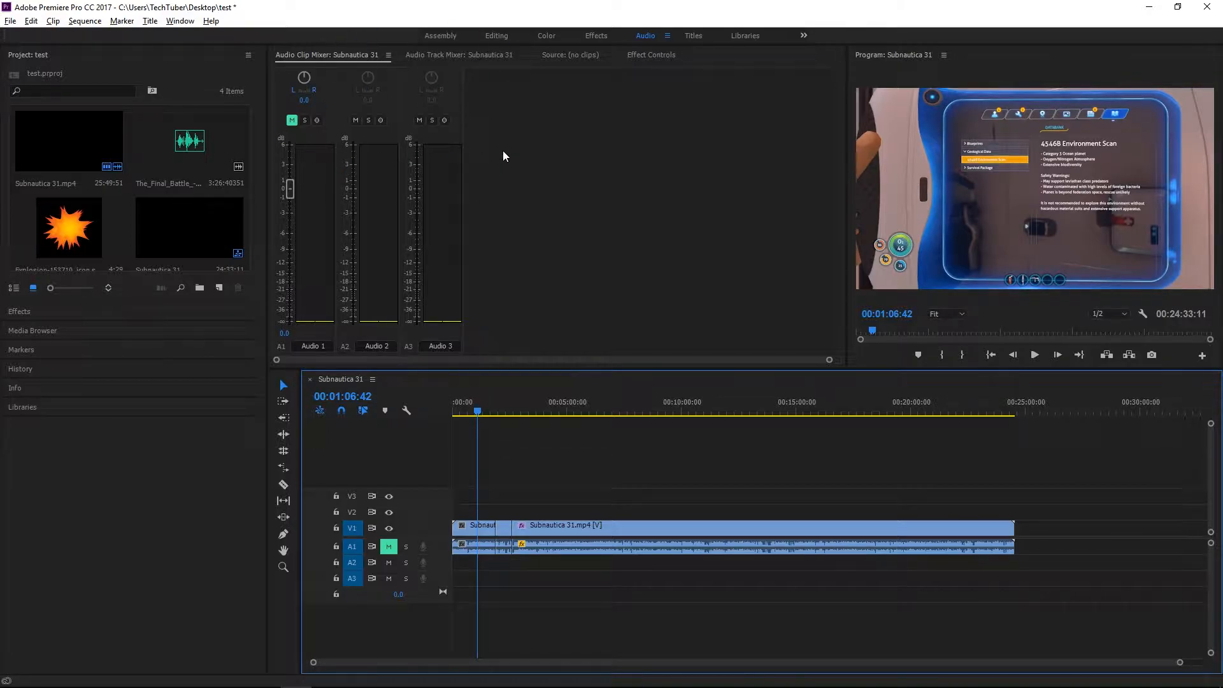
pyautogui.click(500, 413)
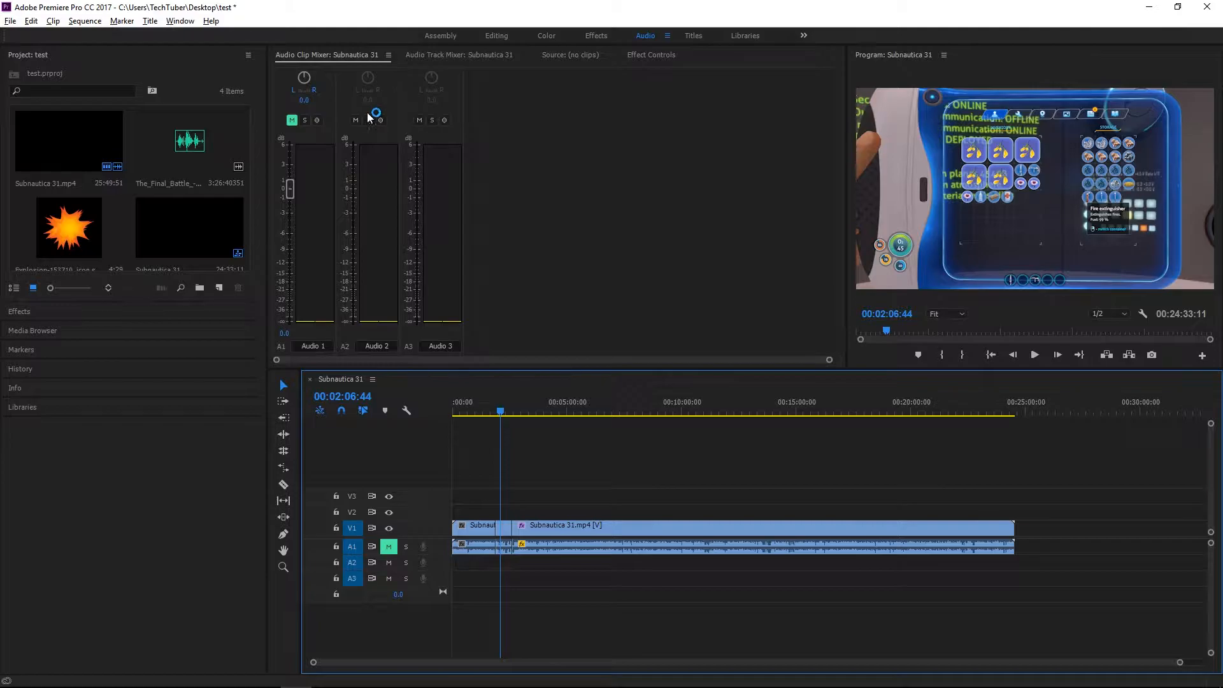
# Switch to the Titles workspace and examine the preset title styles and the title properties.
pyautogui.click(694, 36)
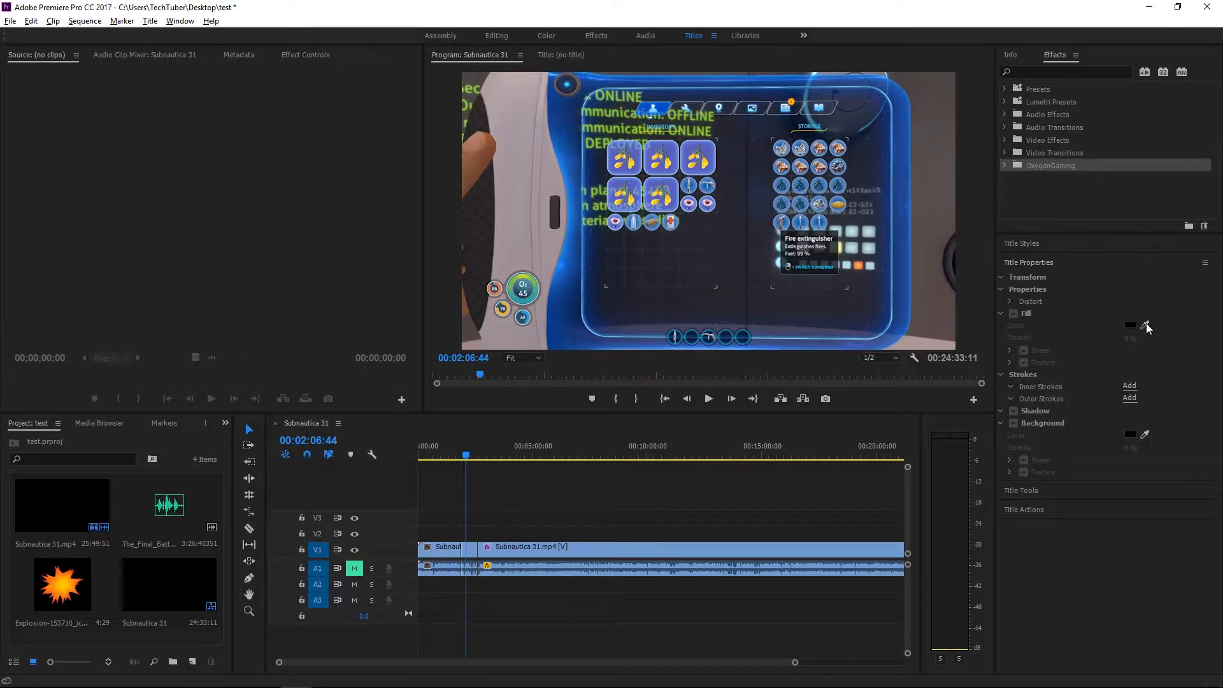
pyautogui.click(1040, 244)
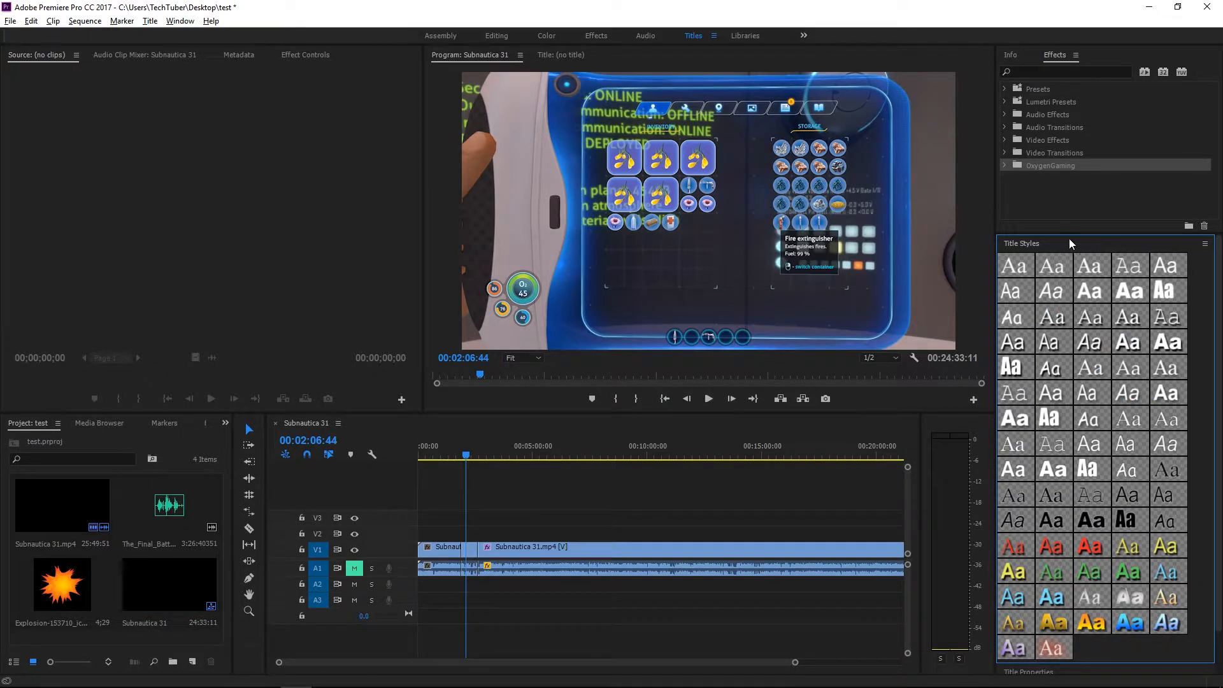
pyautogui.scroll(-1, 1128, 338)
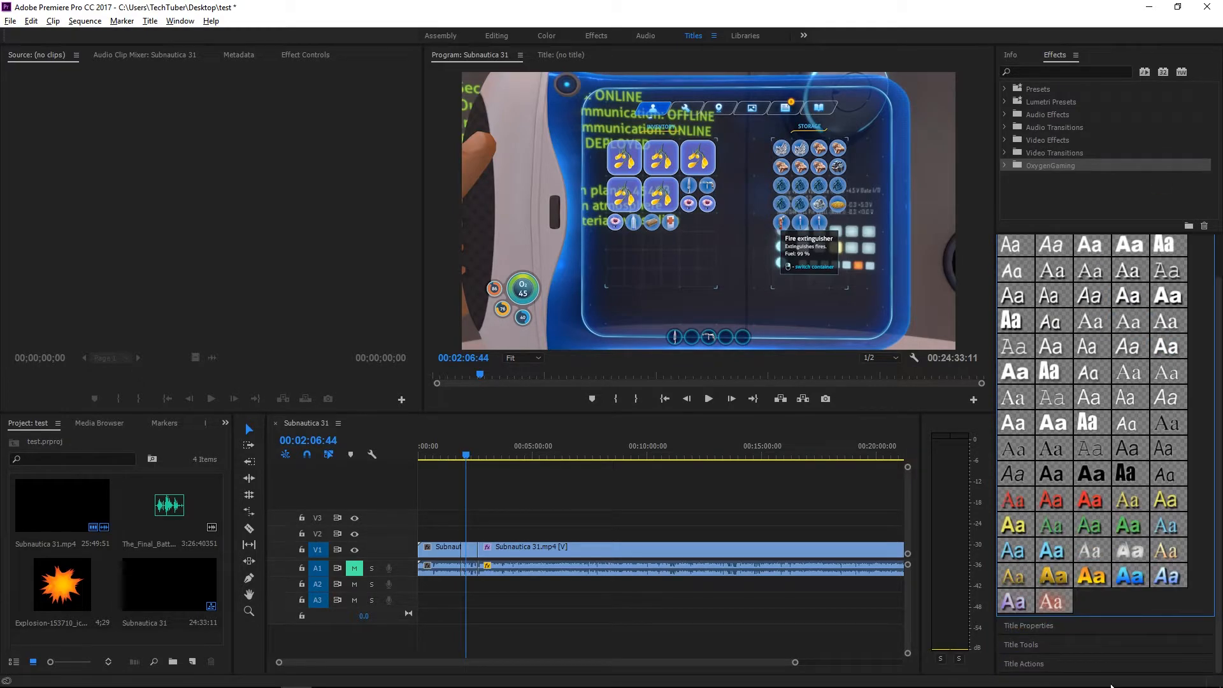
pyautogui.click(1075, 629)
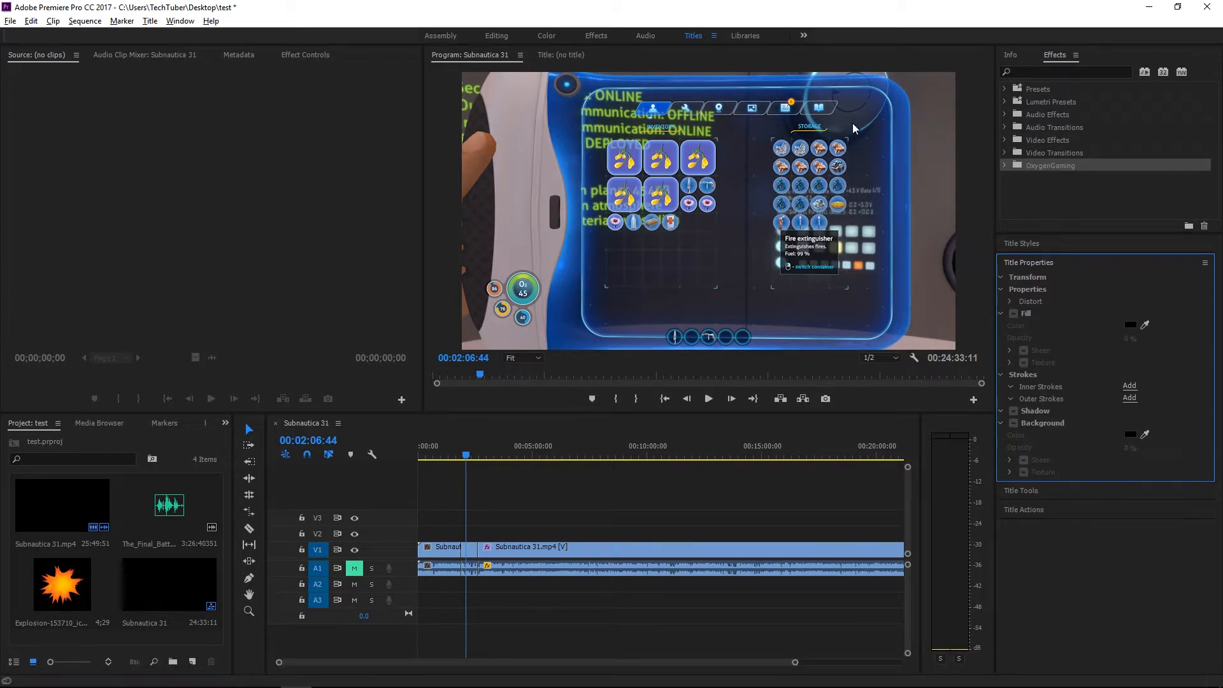